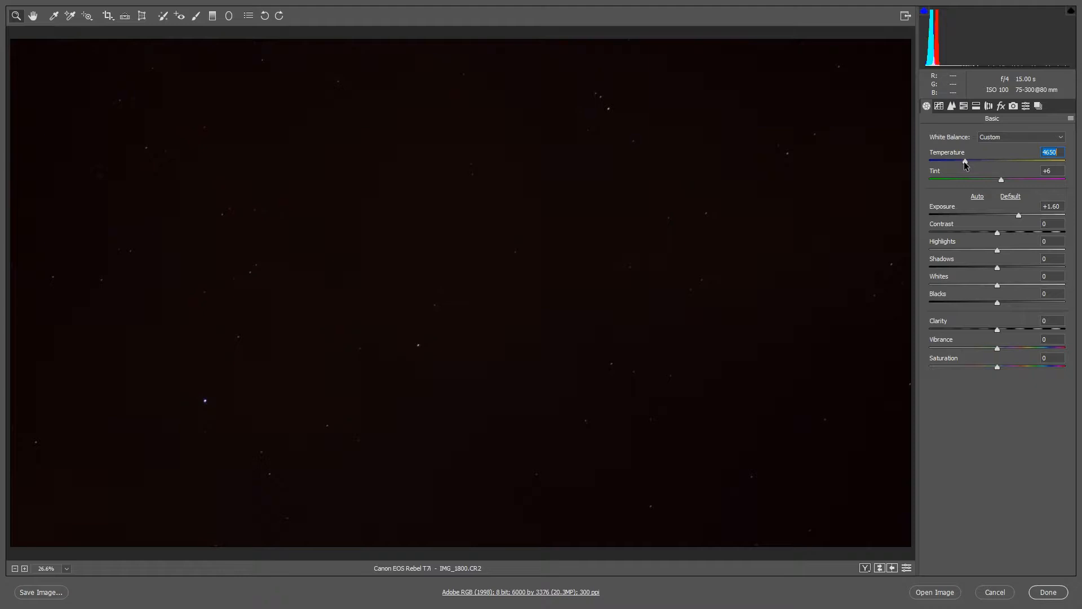
Cool the white balance temperature to 3900, raise Exposure to +3.15 and set Contrast to +67
drag(965, 164, 955, 162)
mouse_move(1019, 215)
mouse_down()
mouse_move(1040, 216)
mouse_move(1015, 232)
mouse_up()
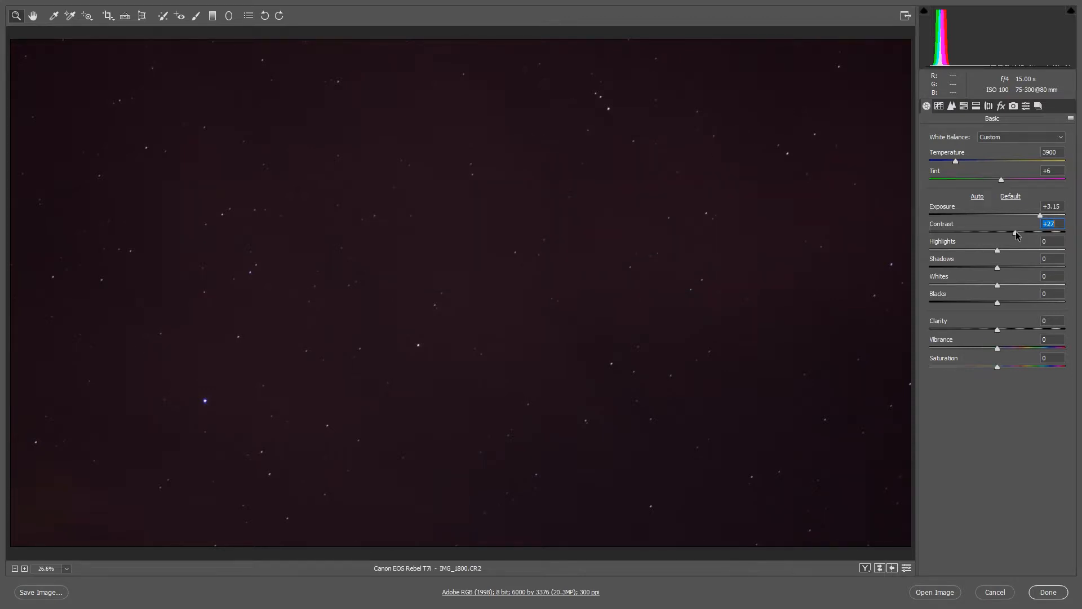
drag(1018, 235, 1043, 233)
Balance the tones with Blacks at -33, Shadows at +56 and Whites at +48
drag(997, 303, 978, 310)
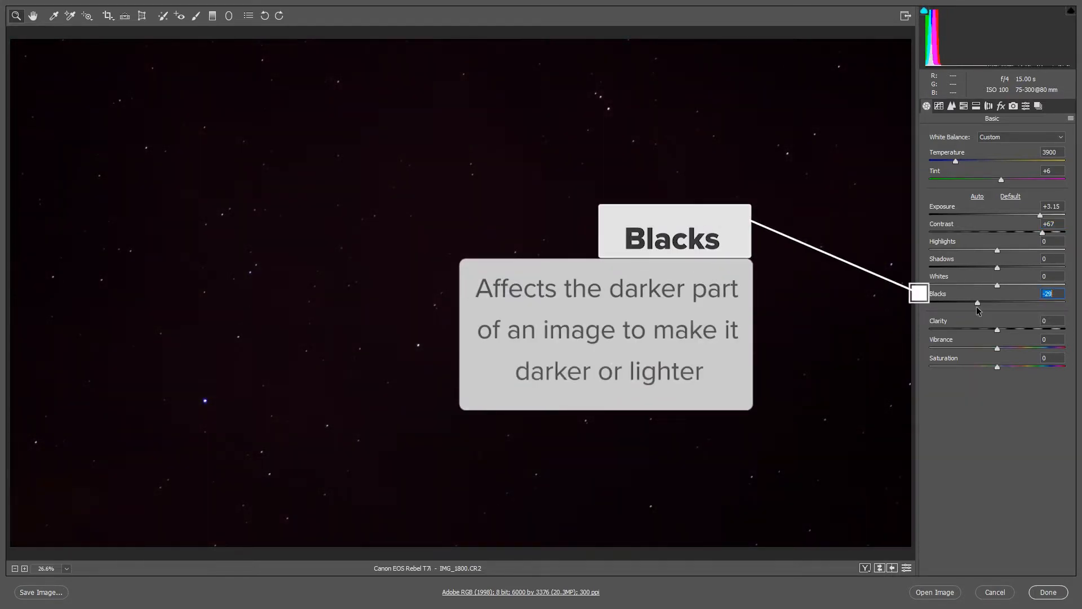
drag(997, 267, 1025, 266)
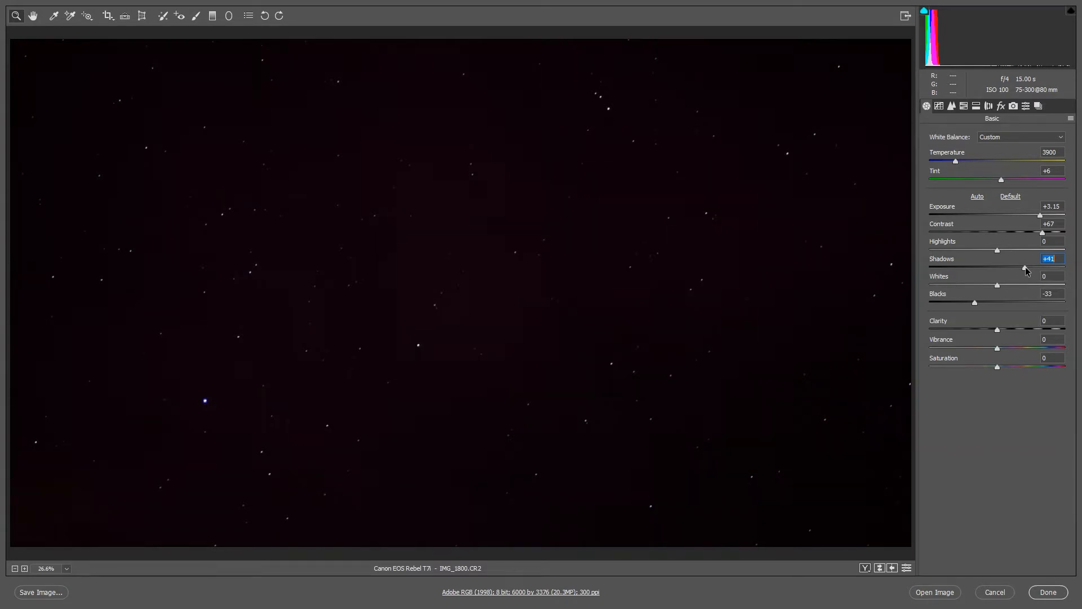
mouse_move(1025, 267)
mouse_down()
mouse_move(1035, 268)
mouse_move(999, 286)
mouse_move(1031, 286)
mouse_up()
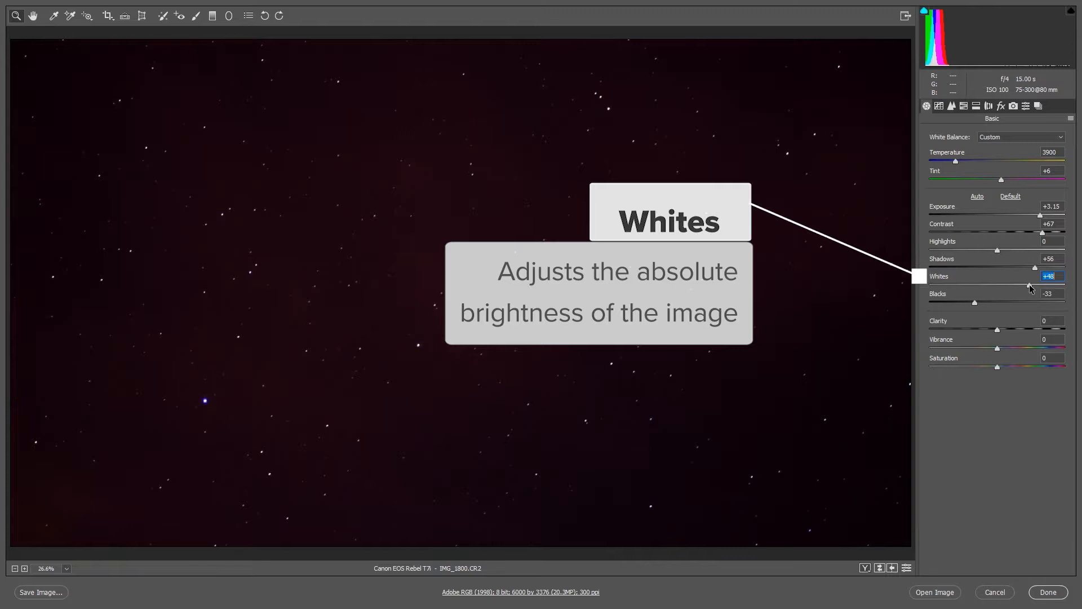
drag(1030, 286, 1029, 286)
Shift the white balance to a temperature of 3400 and a tint of -14
drag(957, 162, 953, 162)
drag(1002, 180, 1000, 180)
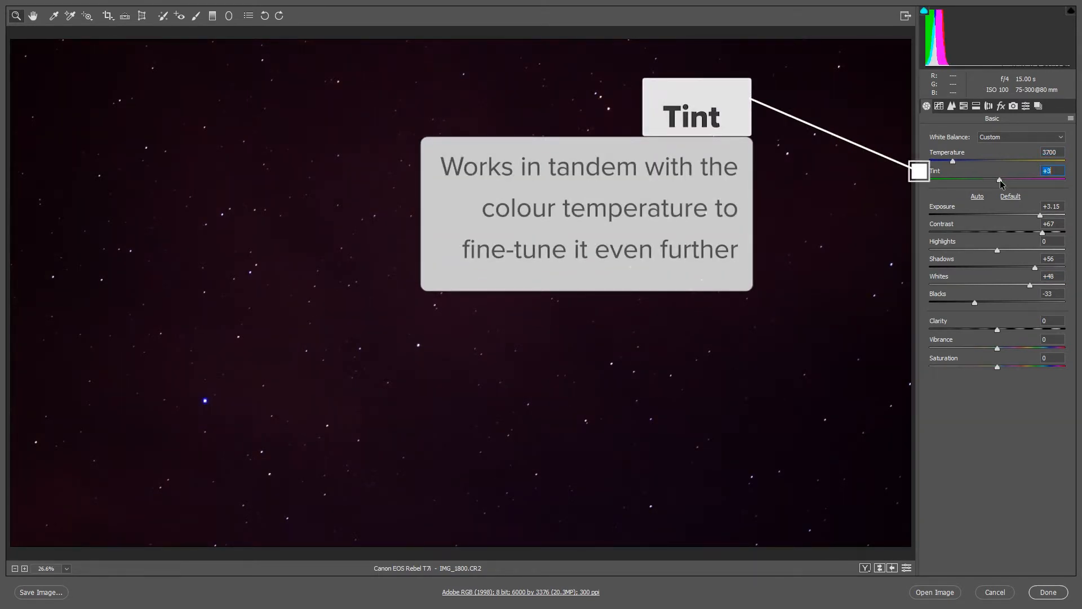
drag(1000, 183, 987, 180)
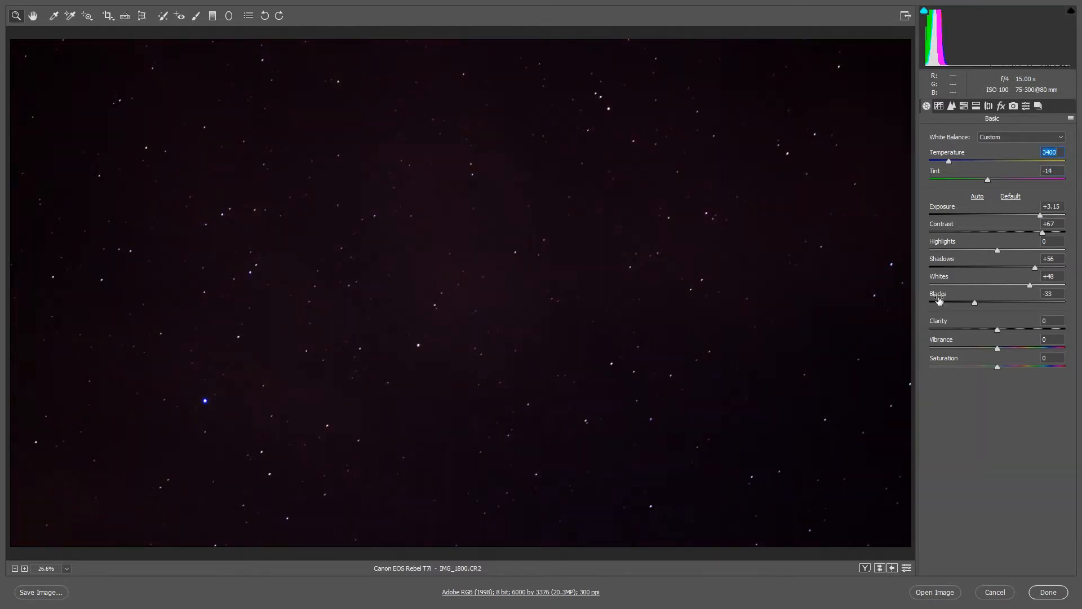
Deepen Blacks to -55 and lift Shadows to +60
click(975, 302)
drag(975, 305, 960, 305)
drag(1035, 268, 1038, 268)
Set Clarity to +57 and Vibrance to +48, and raise Saturation above +20
click(1031, 330)
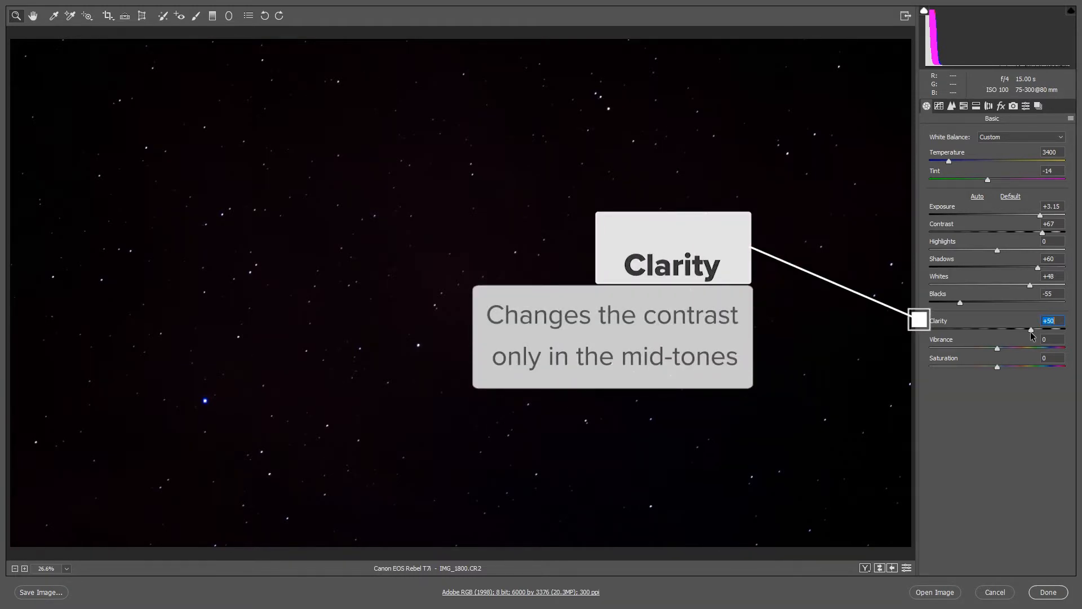
drag(1031, 332, 1035, 332)
drag(997, 349, 1029, 350)
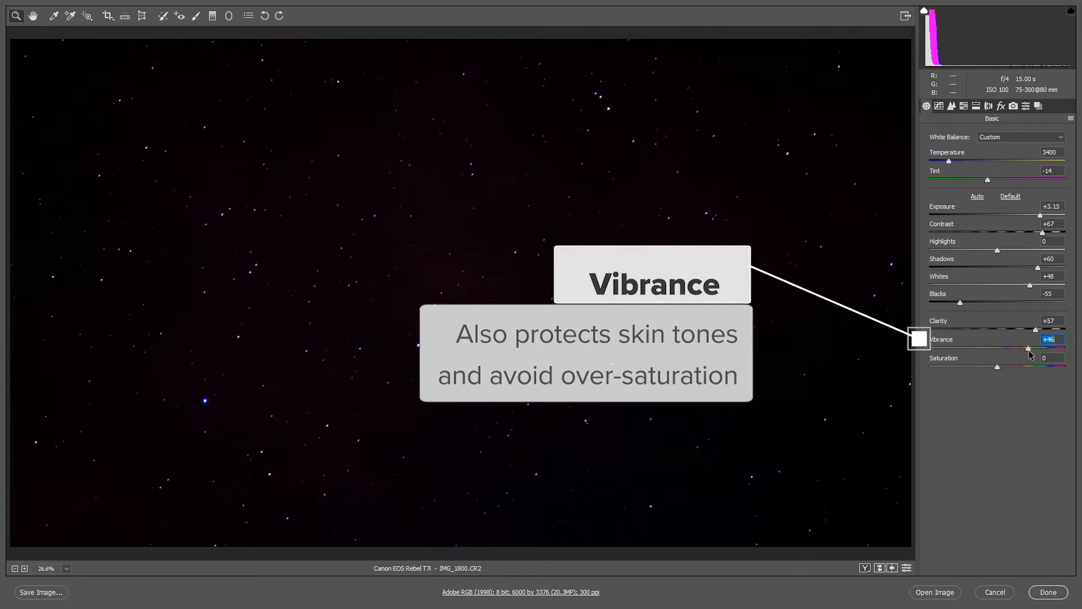
drag(998, 366, 1011, 368)
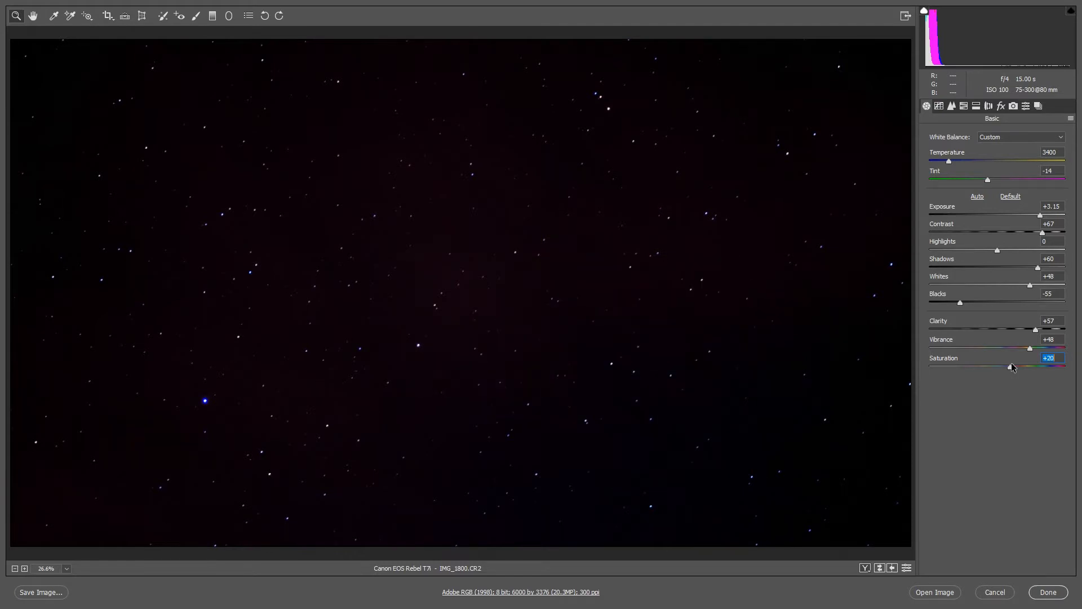
drag(1011, 367, 1034, 367)
Reshape the darker end of the Red channel's point tone curve, and switch to another colour channel
click(939, 107)
click(973, 133)
click(980, 169)
click(976, 189)
drag(943, 309, 933, 321)
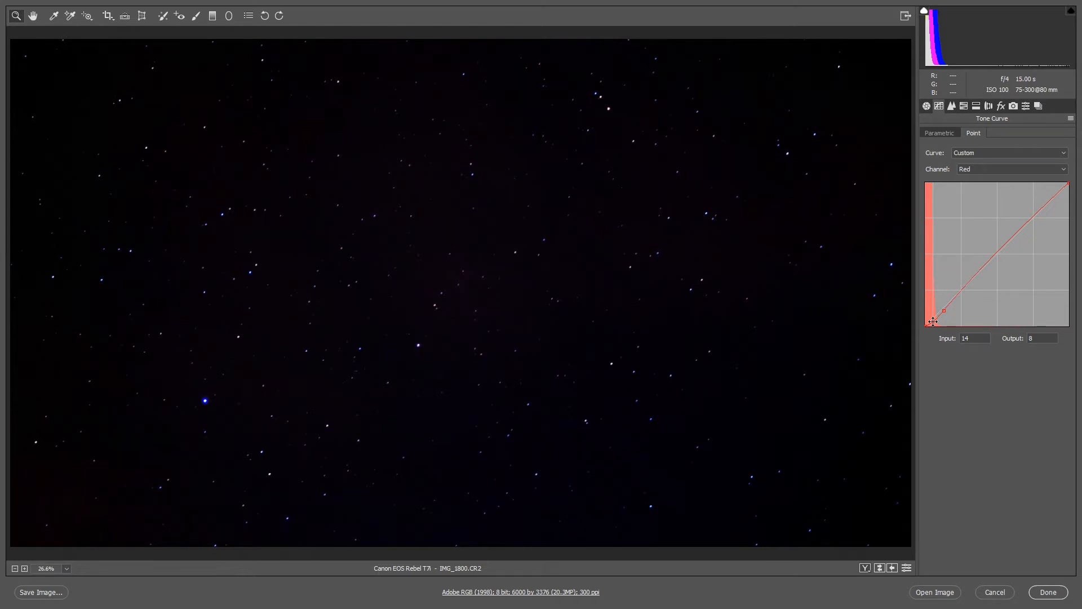
drag(933, 321, 949, 301)
click(984, 170)
click(982, 204)
Refine the basic adjustments to Whites +65, Shadows +66, Blacks -70, Vibrance +35 and Saturation +8
click(926, 106)
mouse_move(1026, 286)
mouse_down()
mouse_move(958, 282)
mouse_move(1040, 285)
mouse_up()
drag(1034, 367, 1021, 348)
drag(1037, 268, 1041, 268)
drag(1039, 285, 1041, 285)
Try darkening the Highlights to about -28
drag(997, 251, 985, 254)
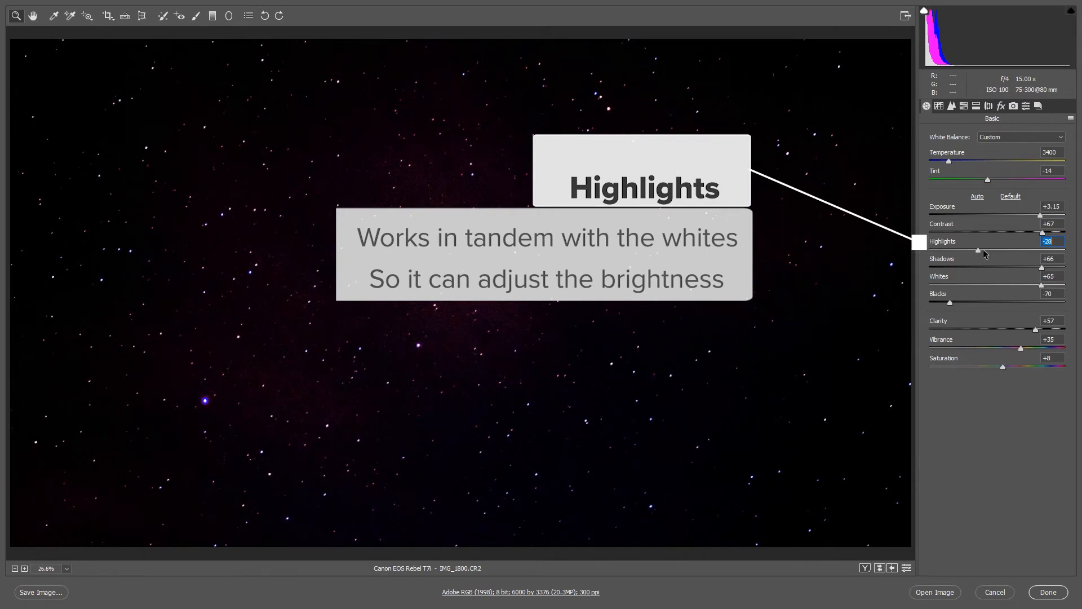
mouse_move(979, 251)
mouse_down()
mouse_move(1028, 252)
mouse_move(977, 251)
mouse_up()
drag(1041, 268, 1041, 269)
drag(976, 251, 982, 251)
Increase Contrast to +78 and set Tint to -5, while lowering Exposure and cooling the temperature slightly
drag(1042, 233, 1050, 234)
drag(1040, 216, 1045, 217)
drag(949, 163, 947, 163)
drag(1045, 216, 1037, 217)
drag(987, 180, 947, 162)
Reduce Vibrance to +6 and Clarity to +53, and ease Blacks to -47
drag(1021, 348, 1001, 348)
drag(1036, 329, 1033, 330)
drag(950, 303, 975, 293)
Set Exposure to +2.15 and Highlights to +100, and cool the temperature to 3050
drag(1037, 215, 1029, 216)
drag(982, 250, 1064, 250)
drag(1028, 216, 1027, 215)
drag(946, 162, 944, 162)
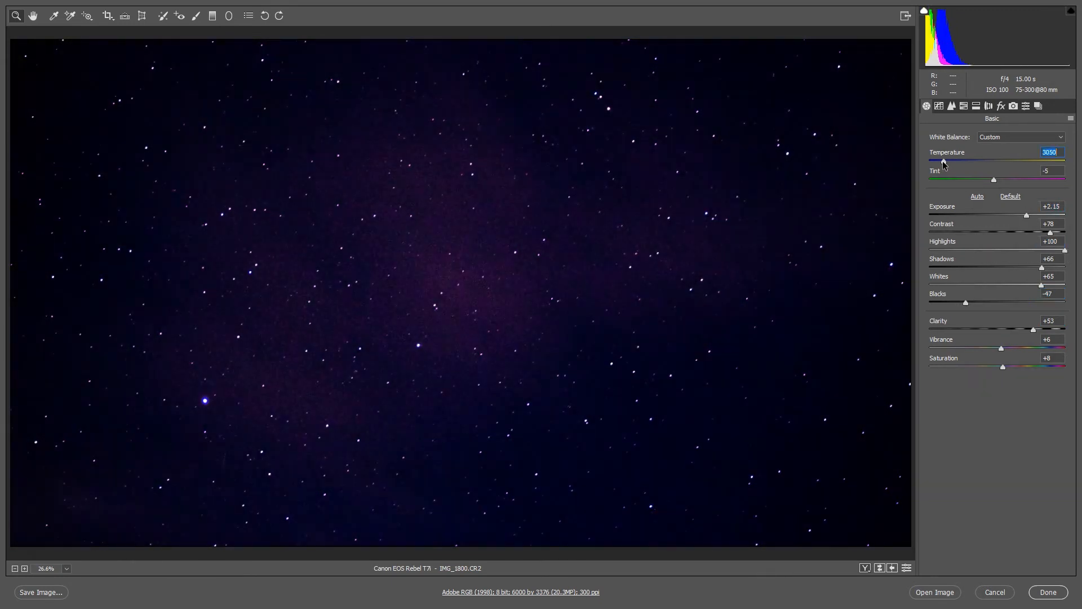